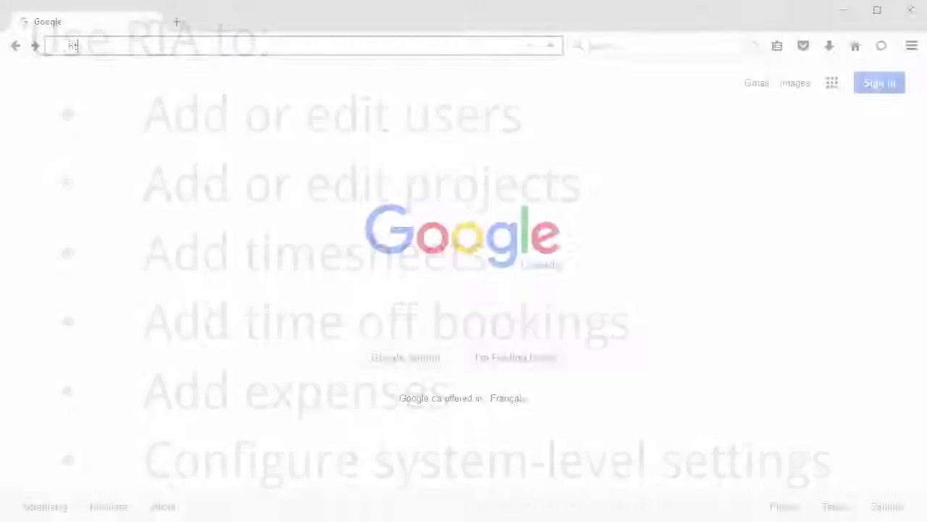
Step: Load ria.replicon.com and scroll through the RIA add-in prerequisites and installation steps
text(ps)
text(://)
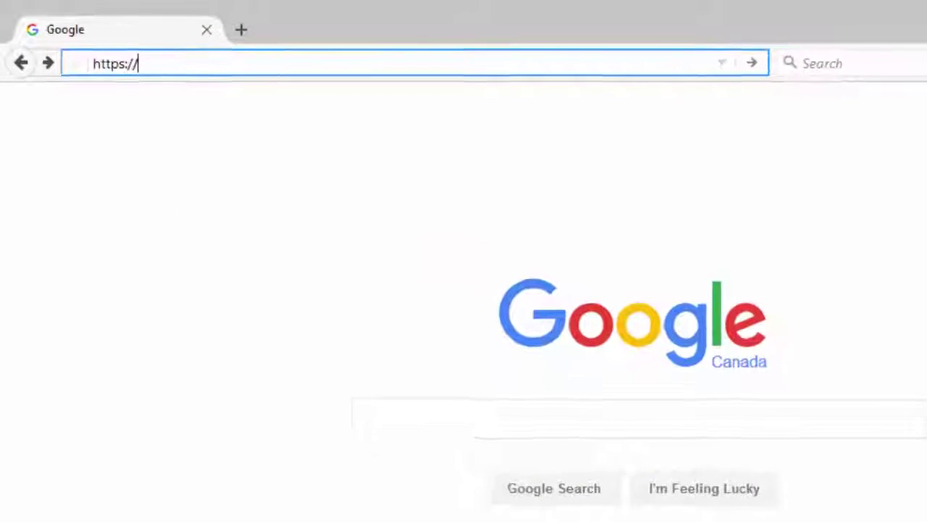
text(ria.)
text(re)
text(pl)
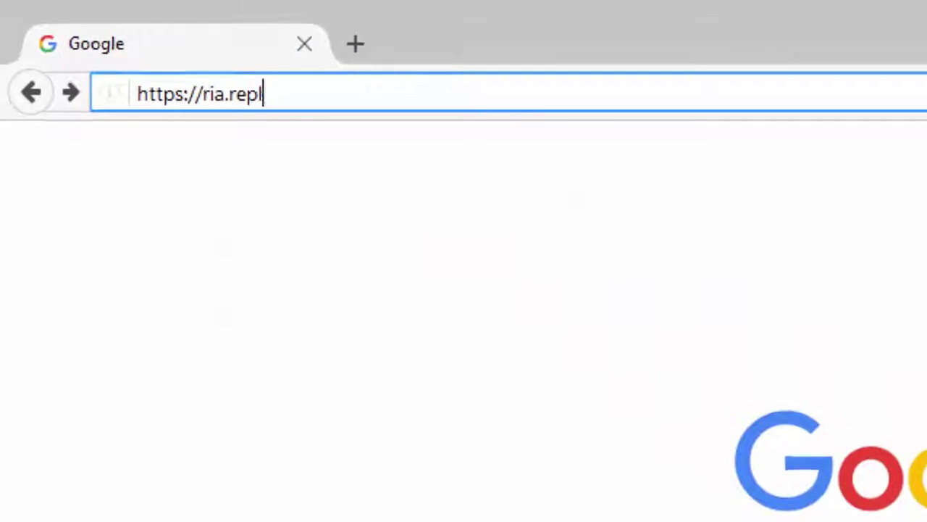
text(icon.com)
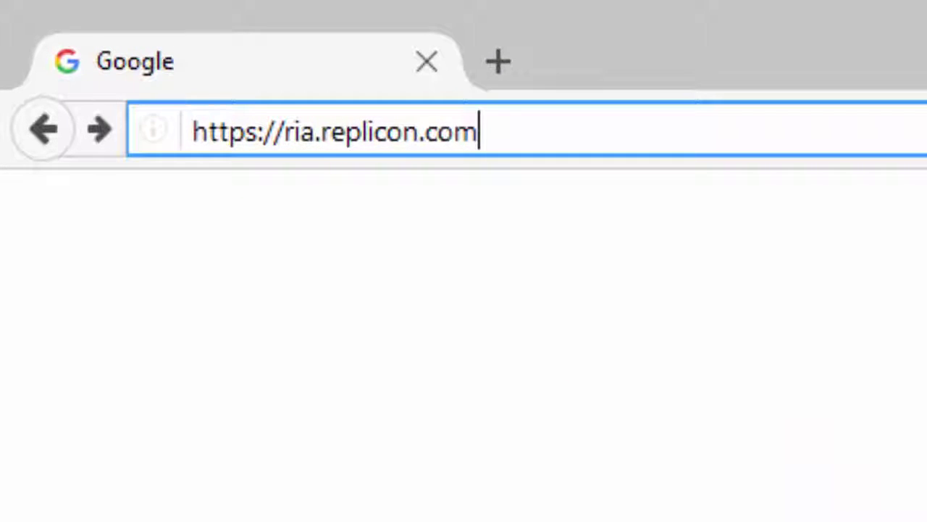
key(Return)
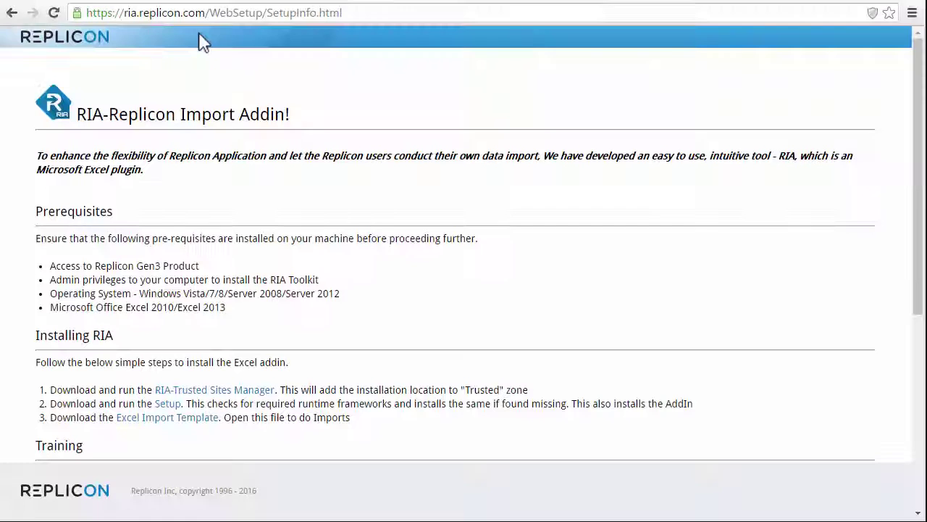
scroll(227, 1, down, 5)
scroll(227, 2, down, 3)
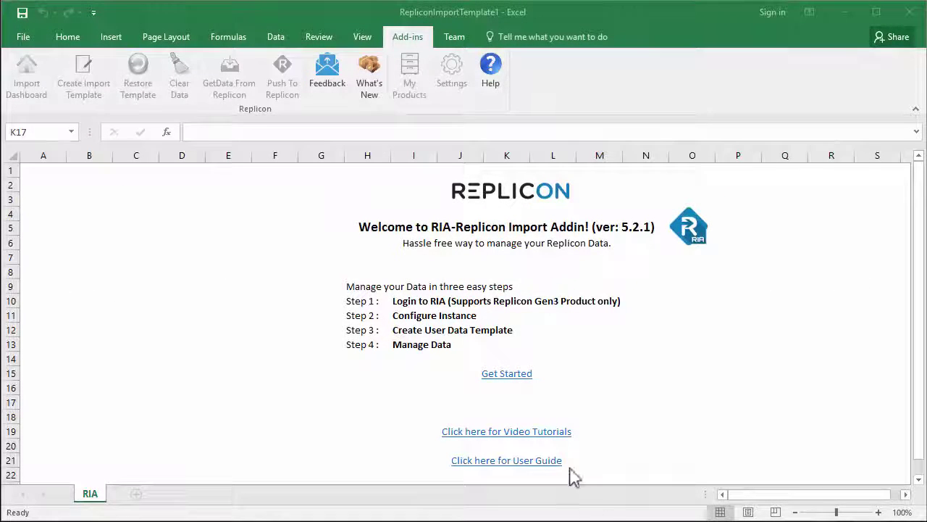
Step: Log the add-in in to Replicon as admin on company RepPaulaTrial
click(506, 374)
text(RepPaulaTrial)
key(Tab)
text(admin)
key(Tab)
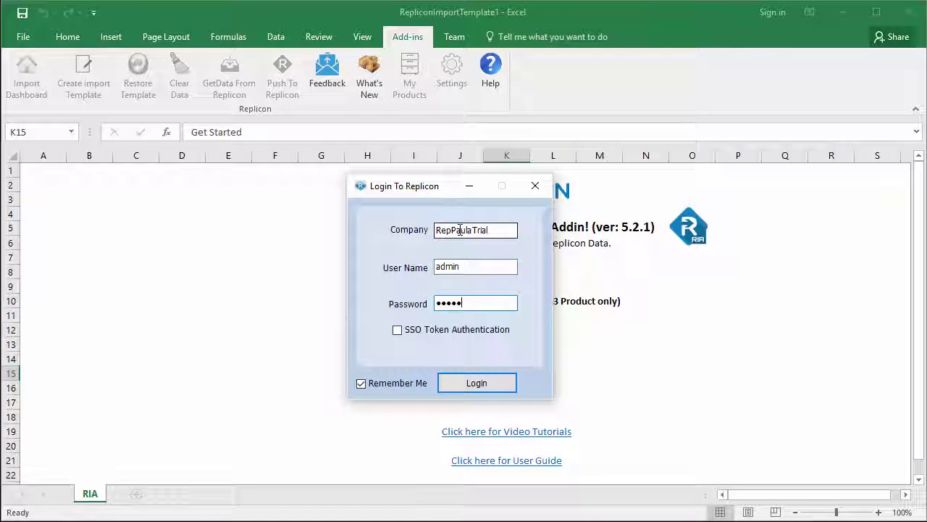
key(Return)
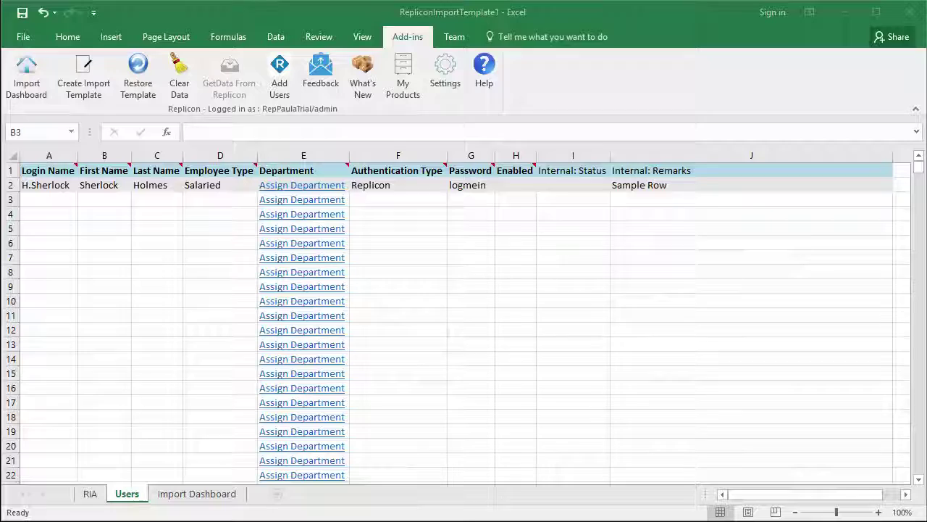
click(83, 201)
key(Tab)
key(Return)
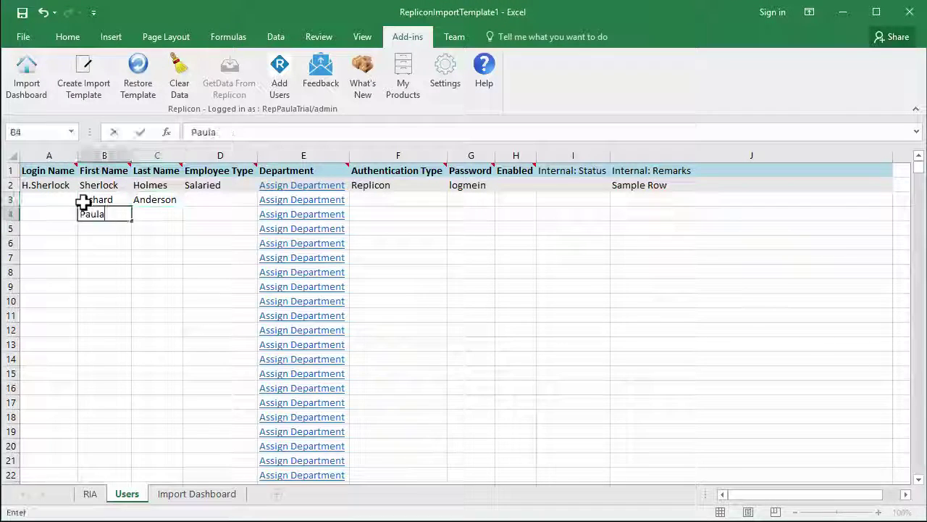
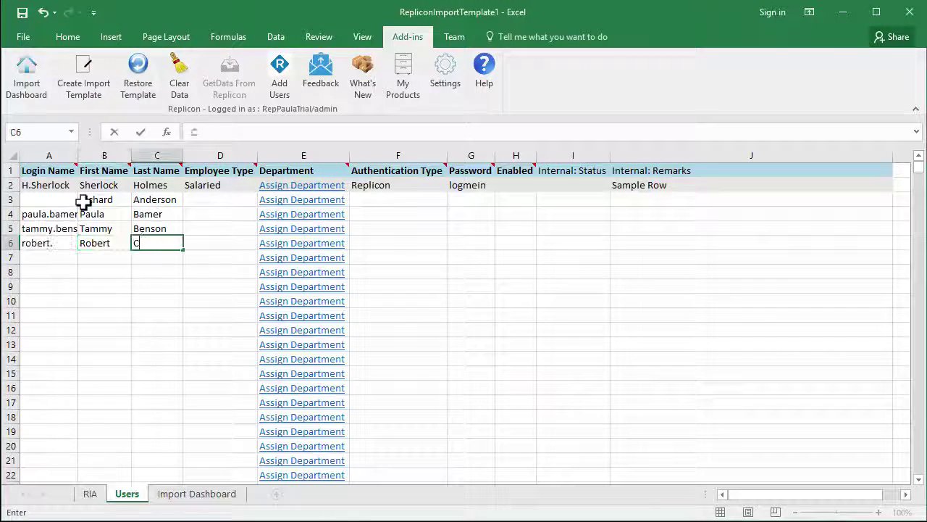
text(alifornia)
key(Return)
text(Alex)
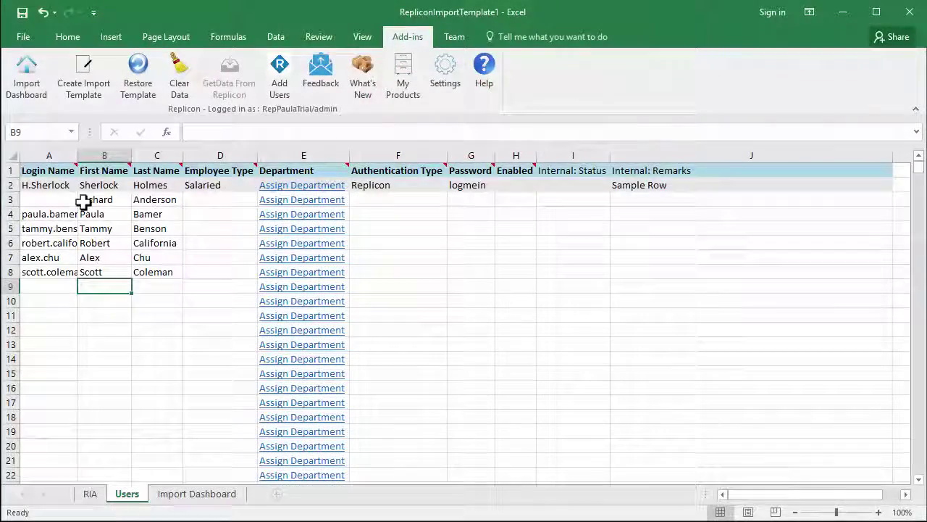
key(Tab)
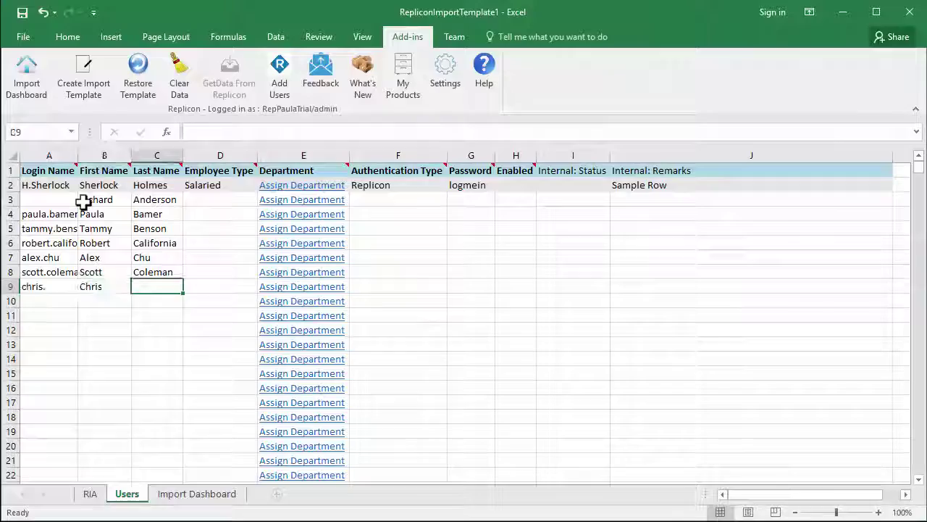
key(Return)
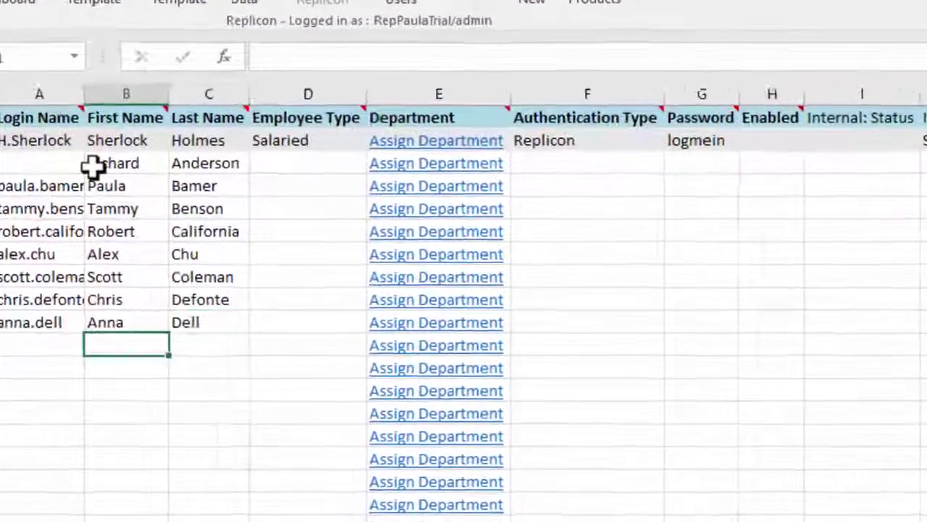
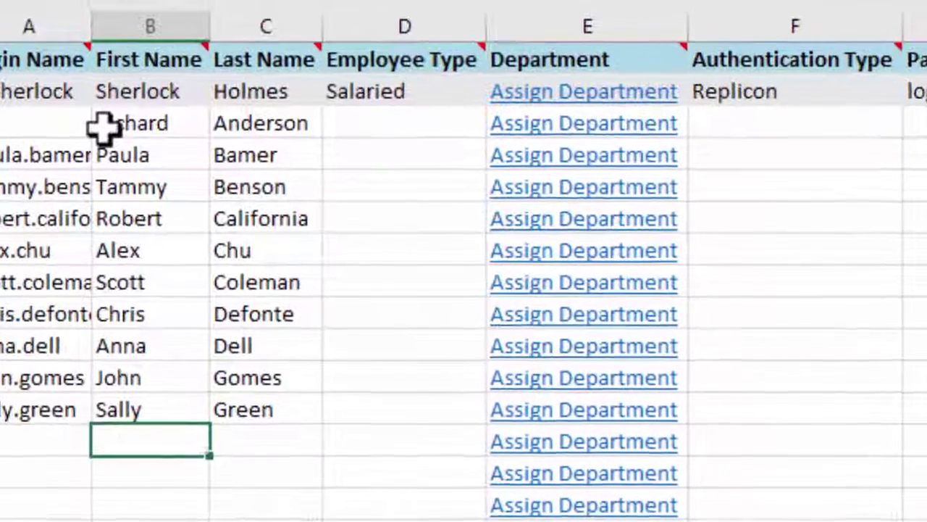
key(Tab)
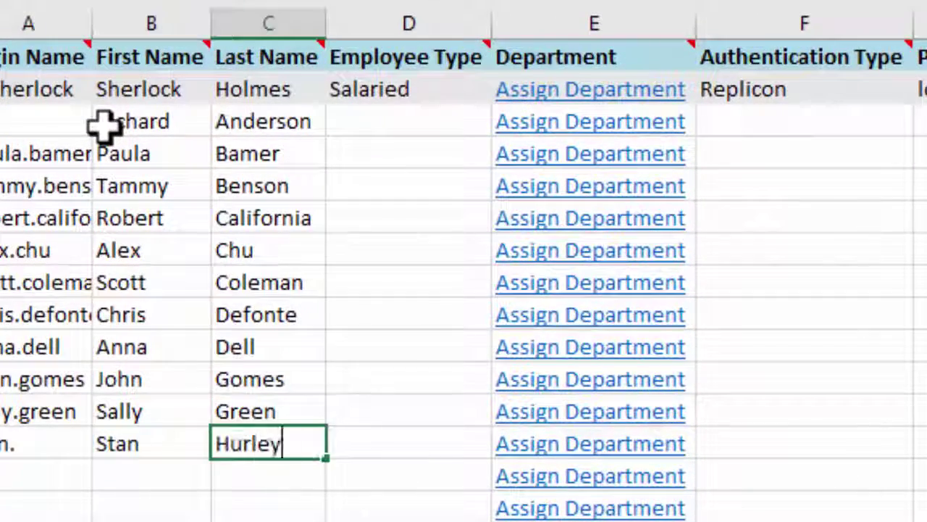
key(Return)
Step: Open the Employee Type dropdown for the first user in row 3
click(41, 123)
key(Right)
key(Right)
key(Right)
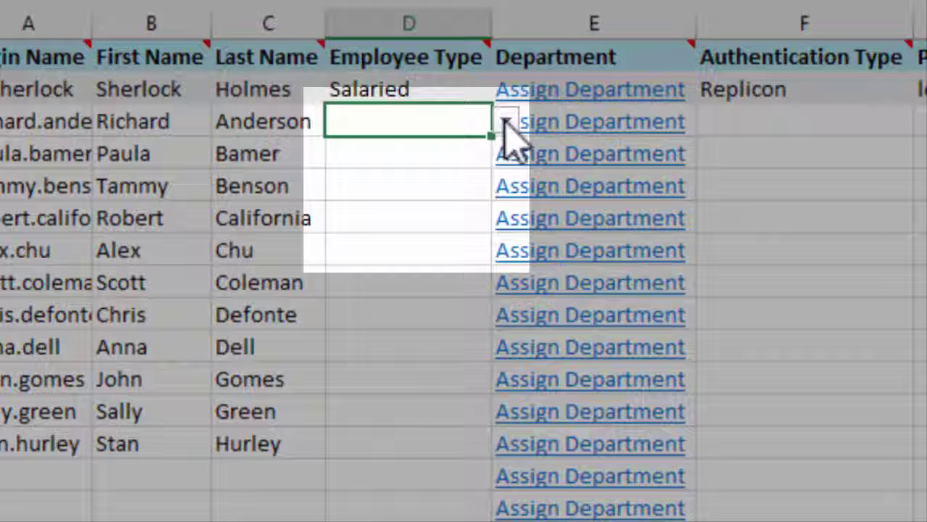
click(506, 122)
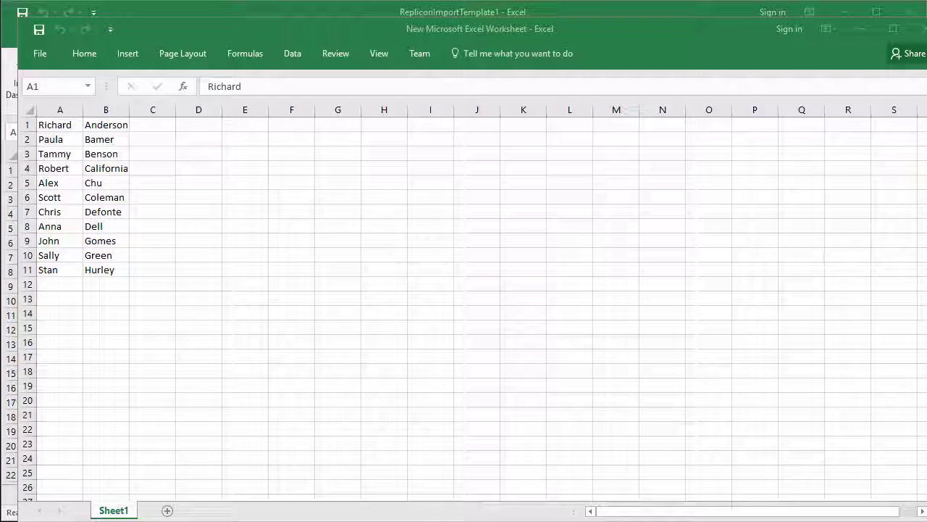
Step: Copy the eleven names from the list workbook and paste them into B3 of the Users sheet
mouse_move(46, 124)
mouse_down()
mouse_move(124, 227)
mouse_move(124, 271)
mouse_up()
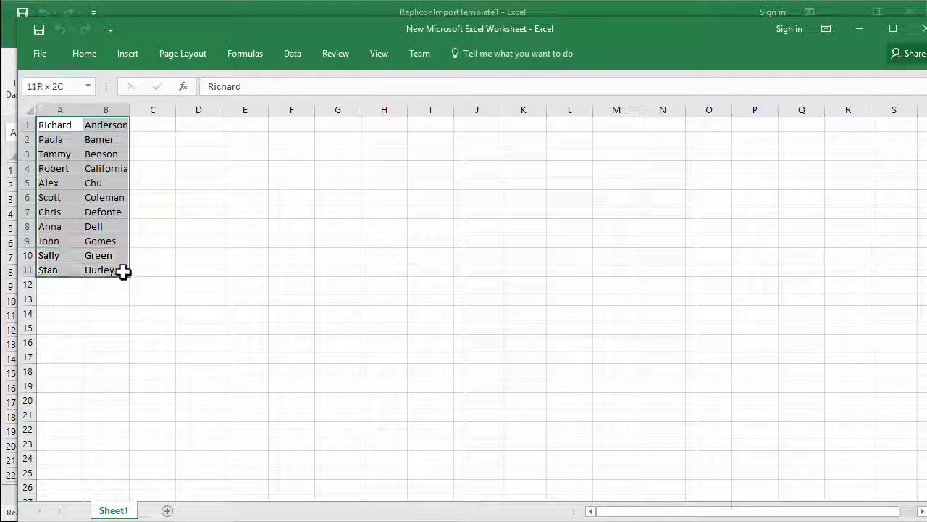
key(ctrl+c)
click(144, 12)
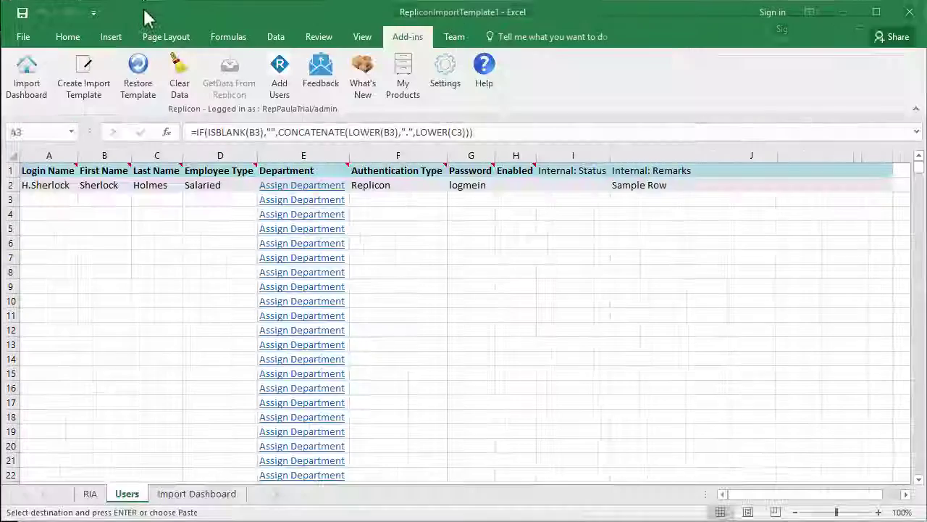
click(108, 201)
key(ctrl+v)
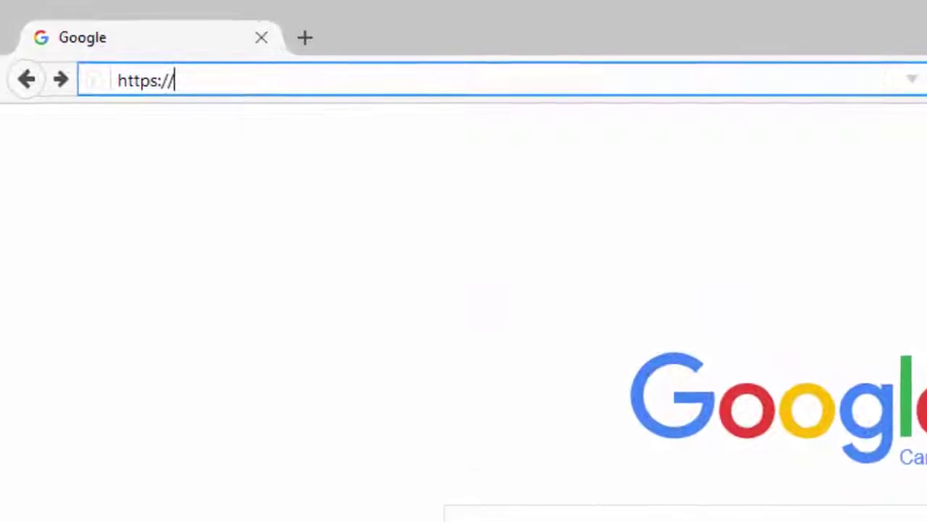
text(ria.replic)
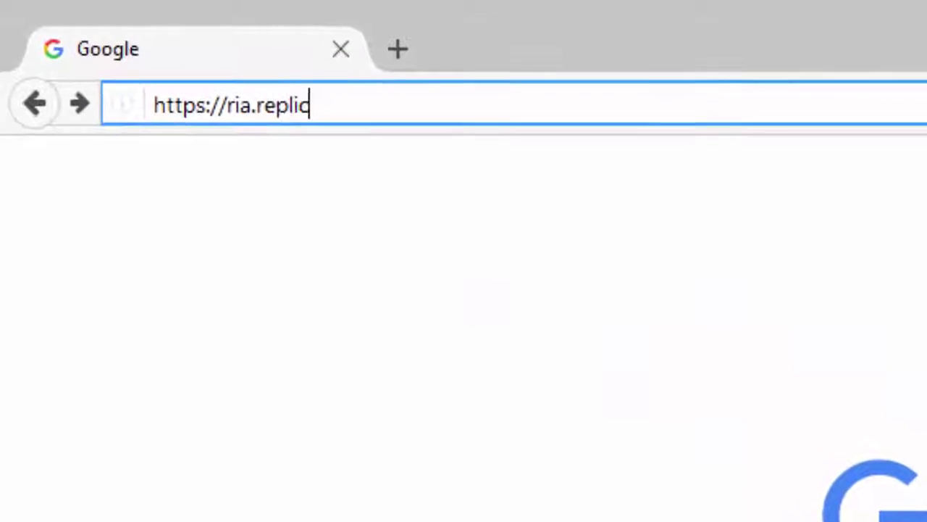
text(on.com)
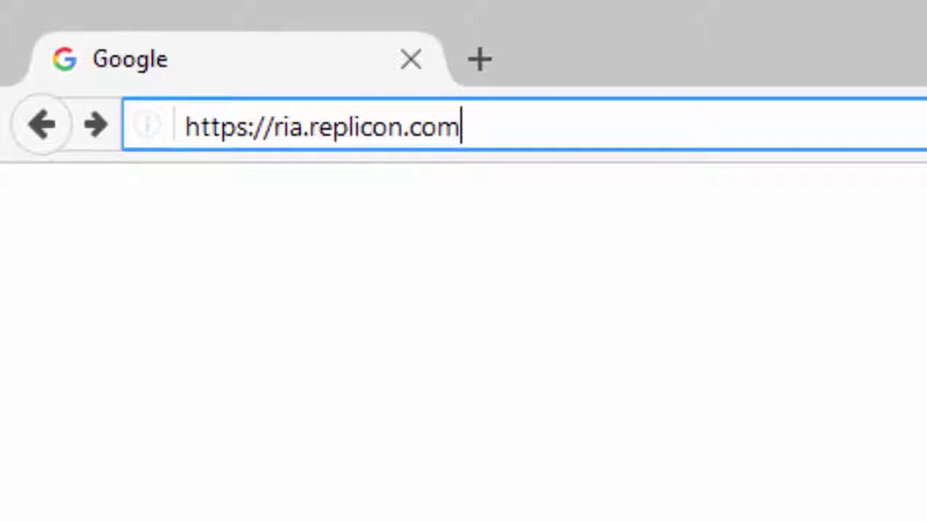
key(Return)
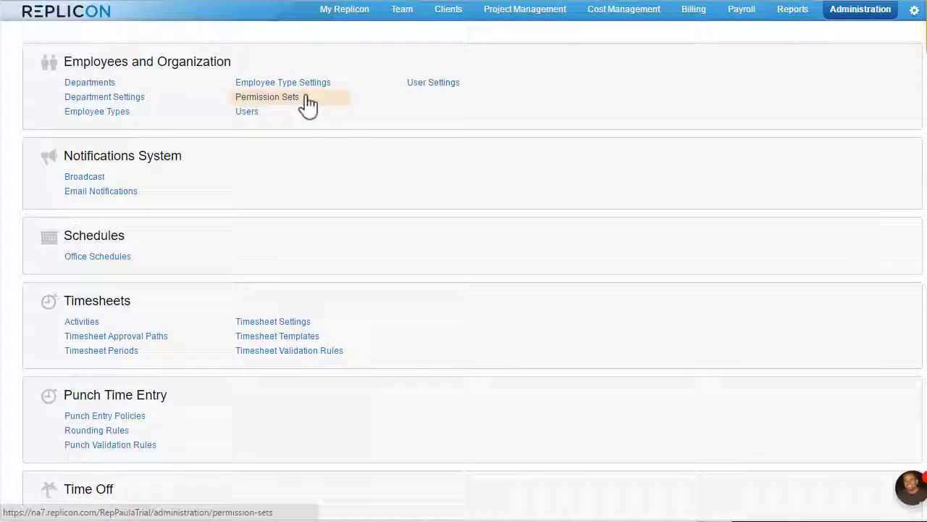
Step: Open the System Administrator permission set and review its View and Edit permissions
click(298, 97)
scroll(249, 120, down, 2)
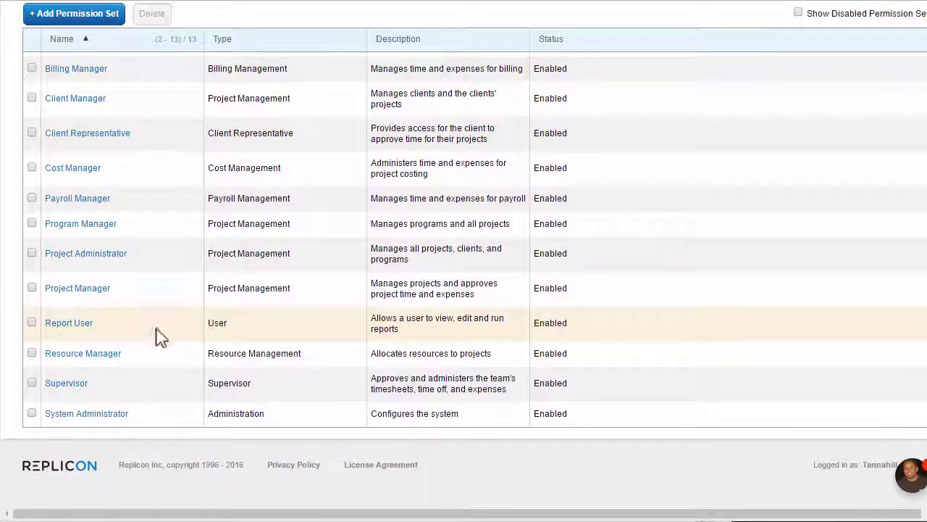
click(114, 414)
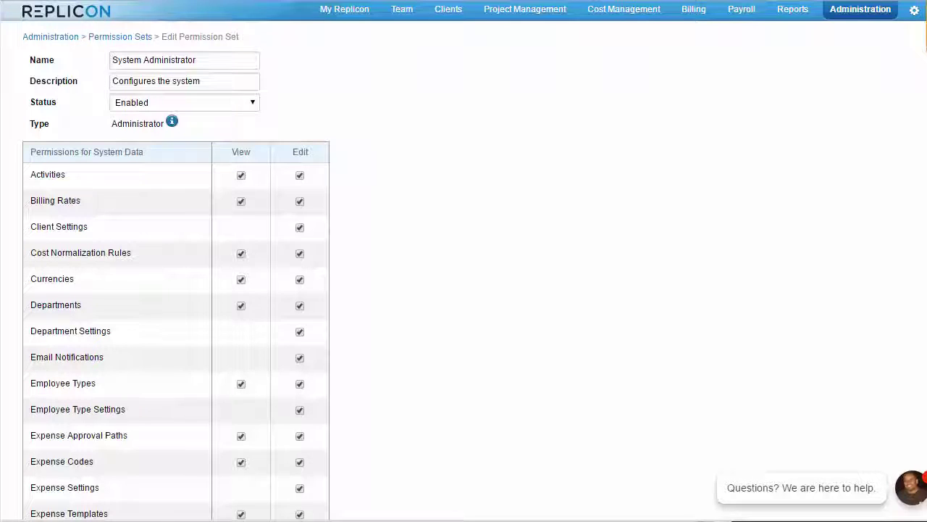
scroll(176, 290, down, 5)
scroll(176, 289, down, 5)
scroll(176, 289, down, 6)
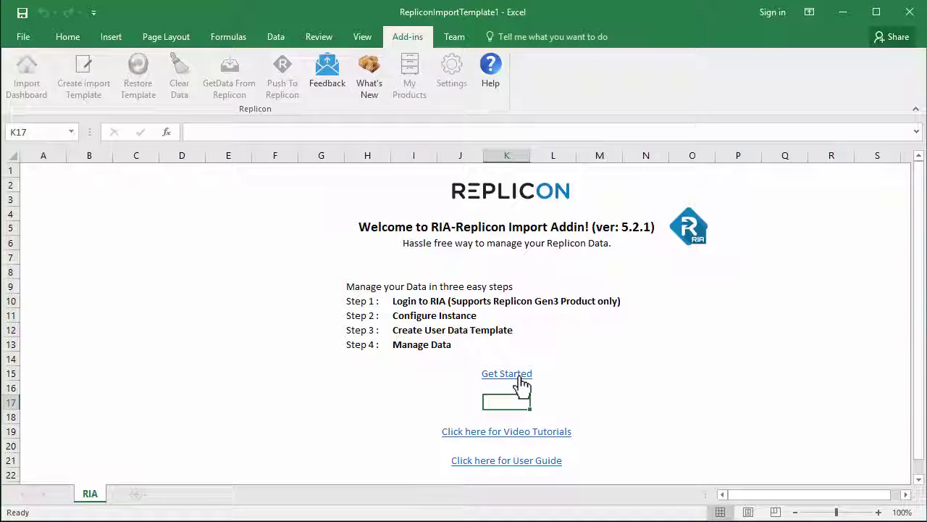
Step: Fill the Replicon login with company RepPaulaTrial, user admin and the password
click(519, 377)
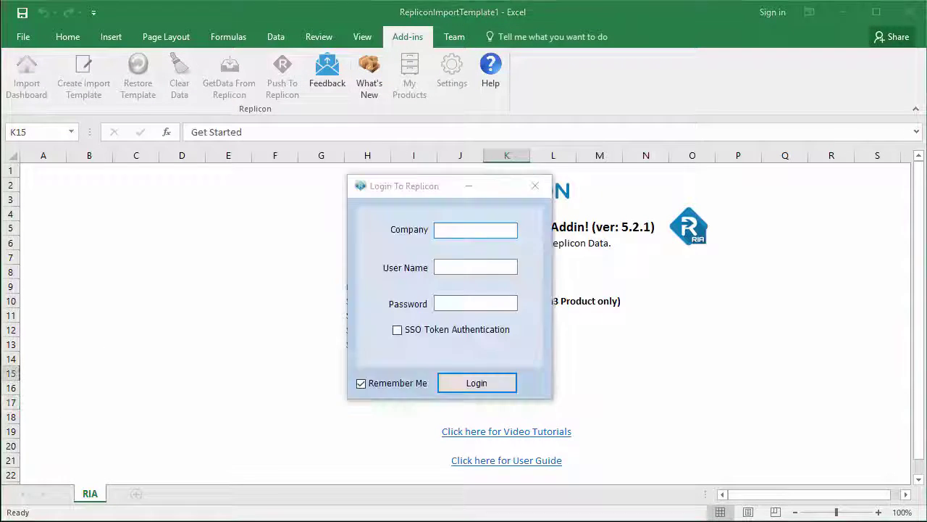
text(RepPaula)
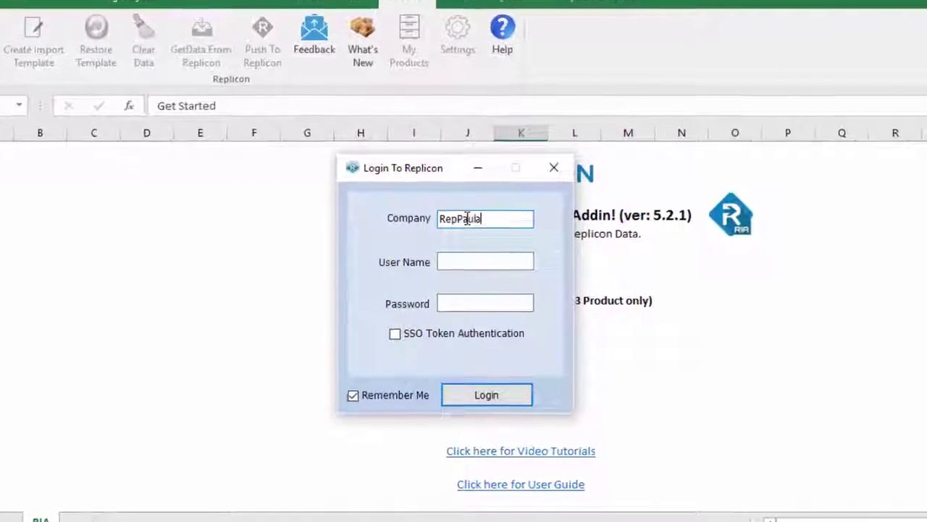
text(Trial)
key(Tab)
text(ad)
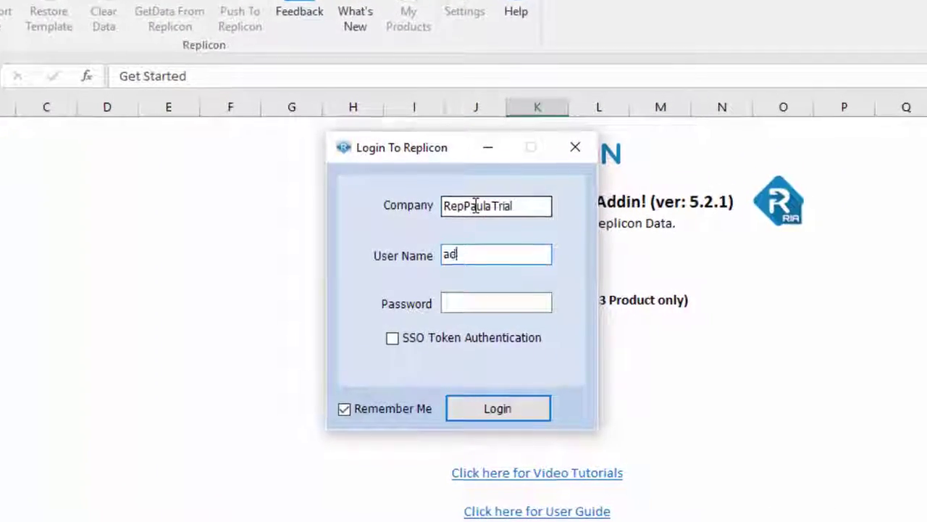
text(min)
key(Tab)
text(••••••)
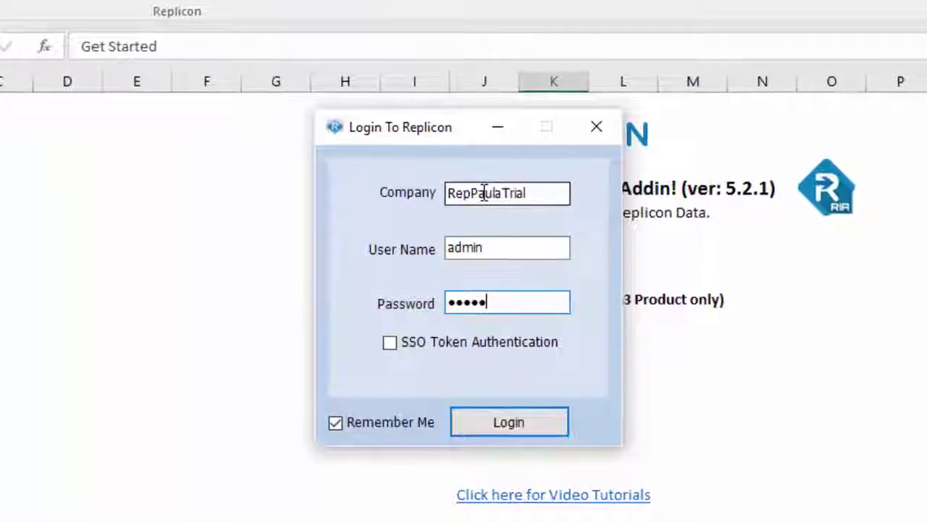
text(••••••)
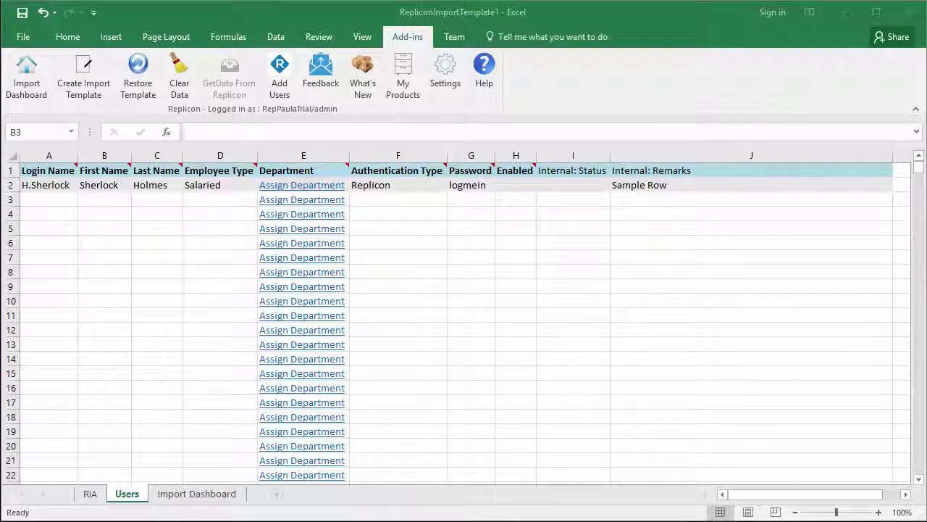
click(83, 203)
key(Tab)
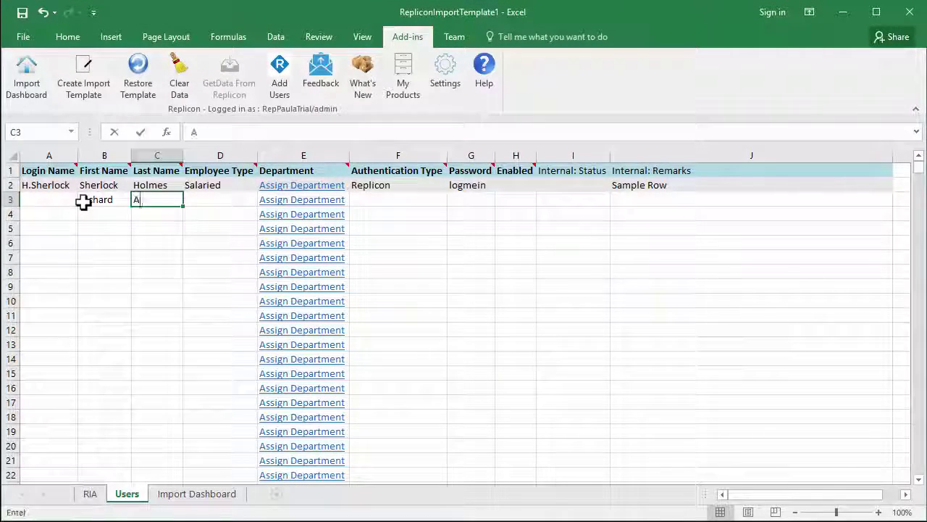
key(Return)
key(Tab)
key(Return)
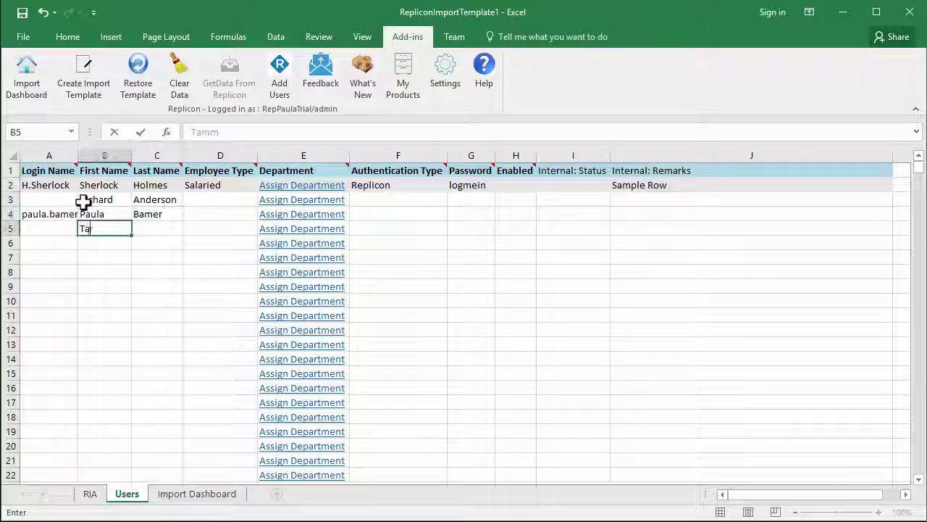
key(Tab)
key(Return)
text(Re)
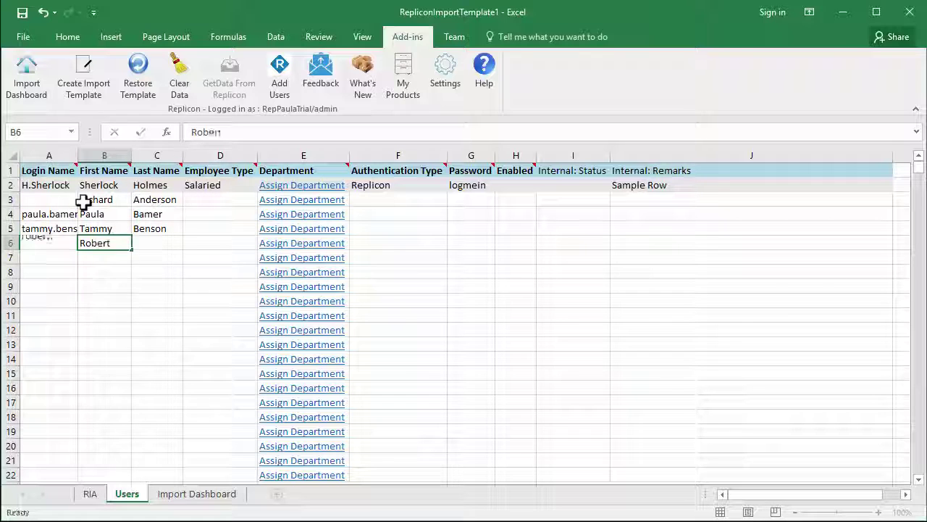
key(Tab)
text(California)
key(Return)
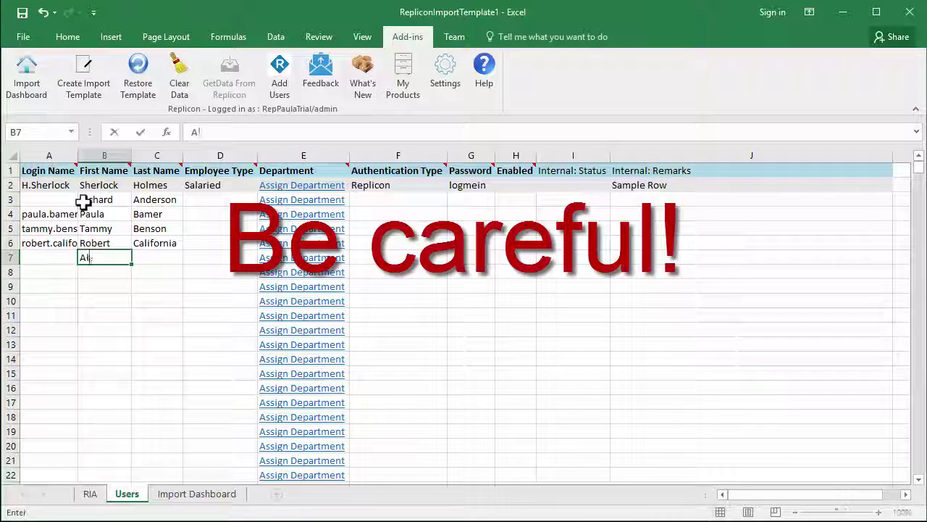
key(Tab)
key(Return)
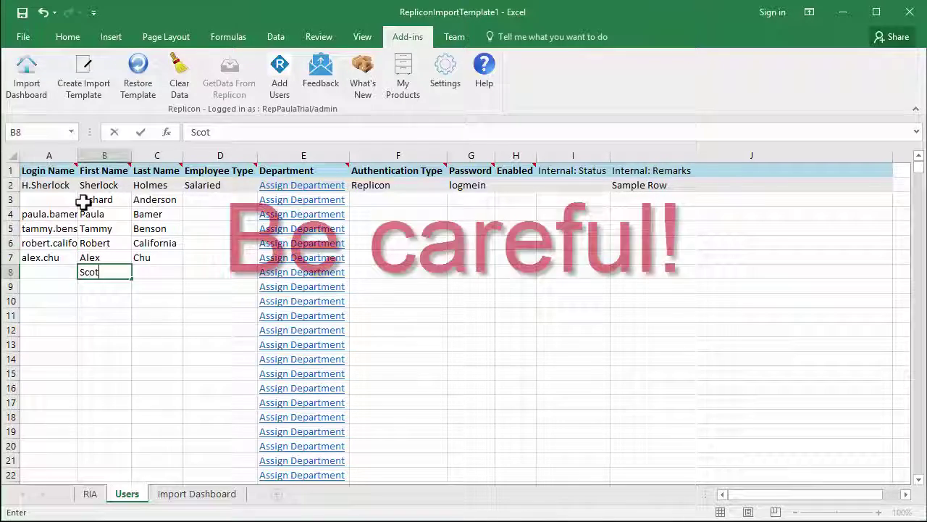
key(Tab)
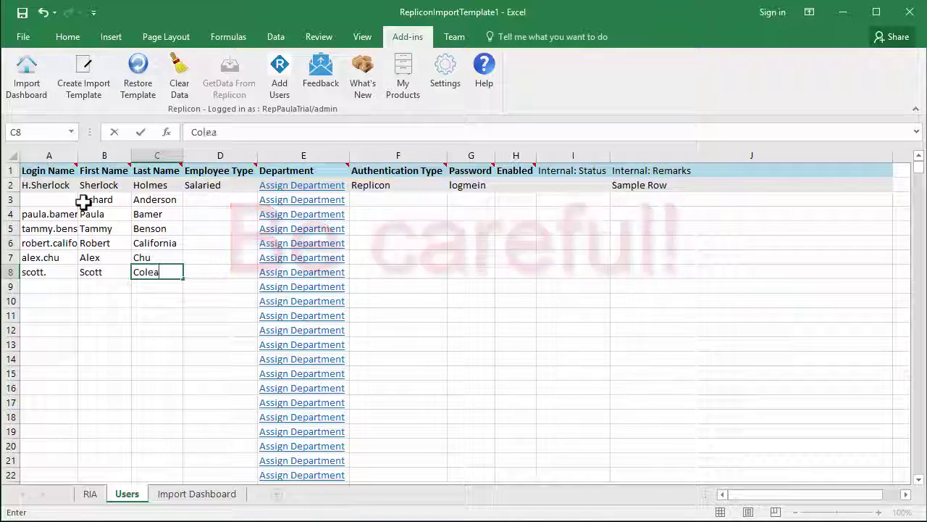
key(Return)
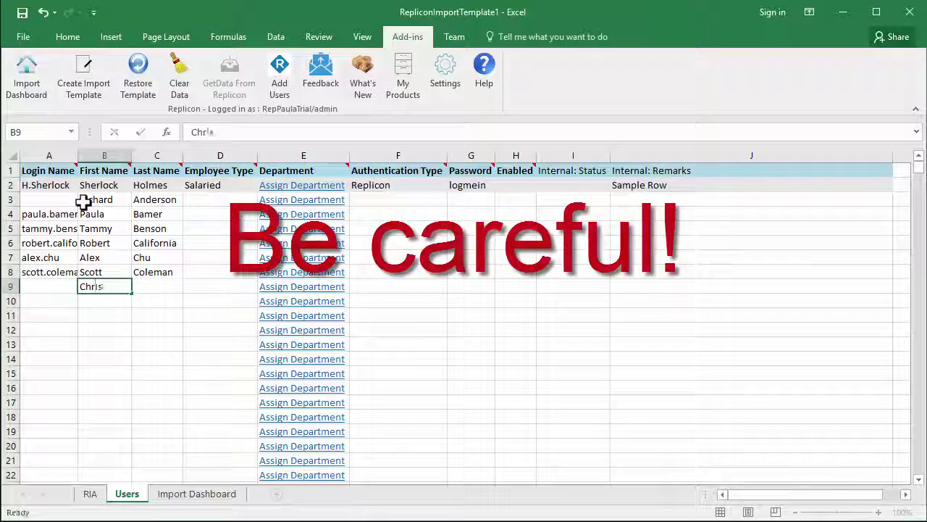
key(Tab)
key(Return)
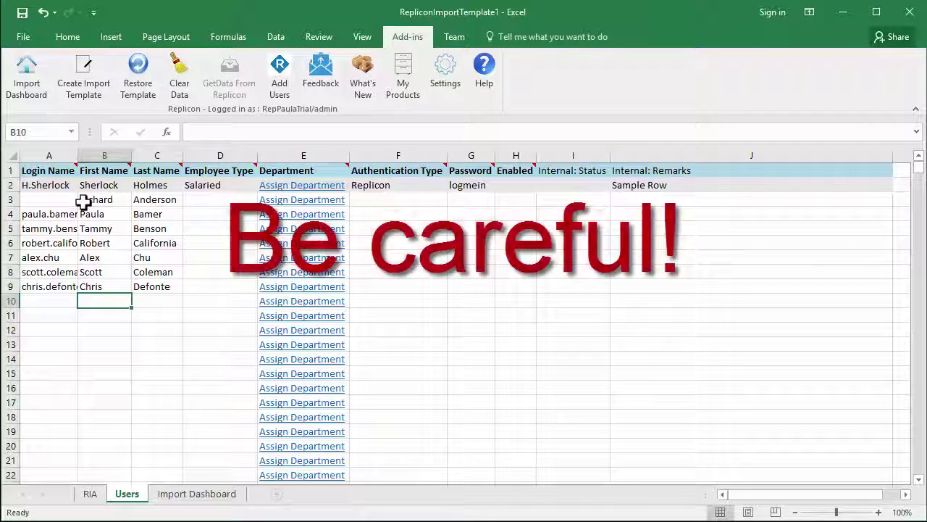
key(Tab)
key(Return)
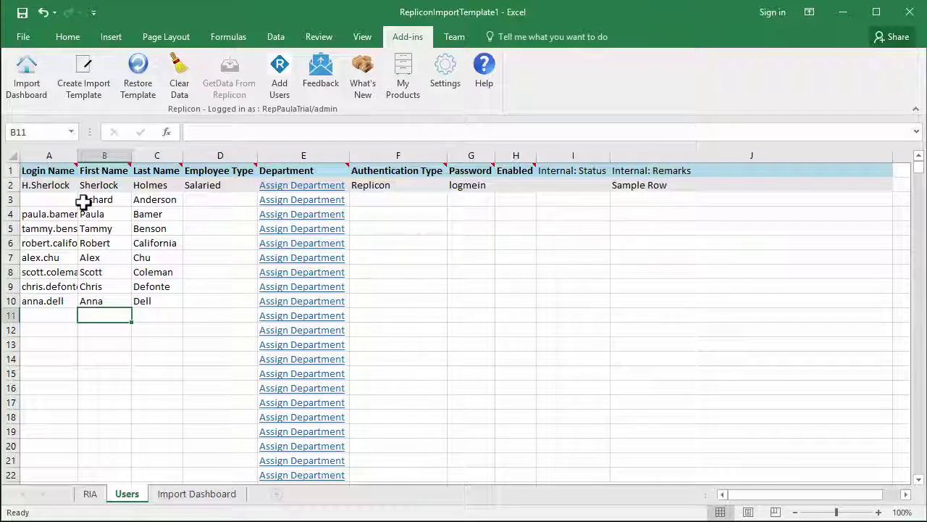
key(Tab)
key(Return)
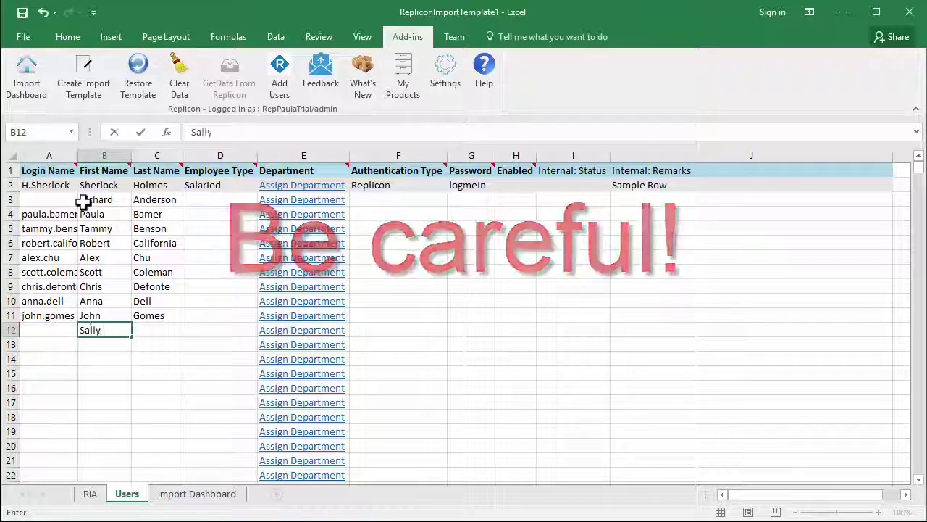
key(Tab)
key(Return)
key(Tab)
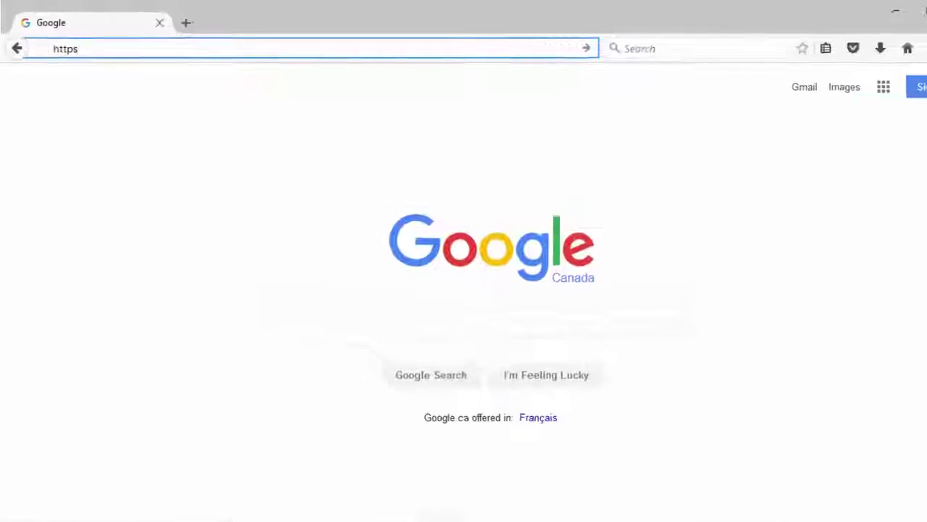
Step: Browse ria.replicon.com's training links, then open Replicon's Customer Zone Contact Support page
text(://ria.r)
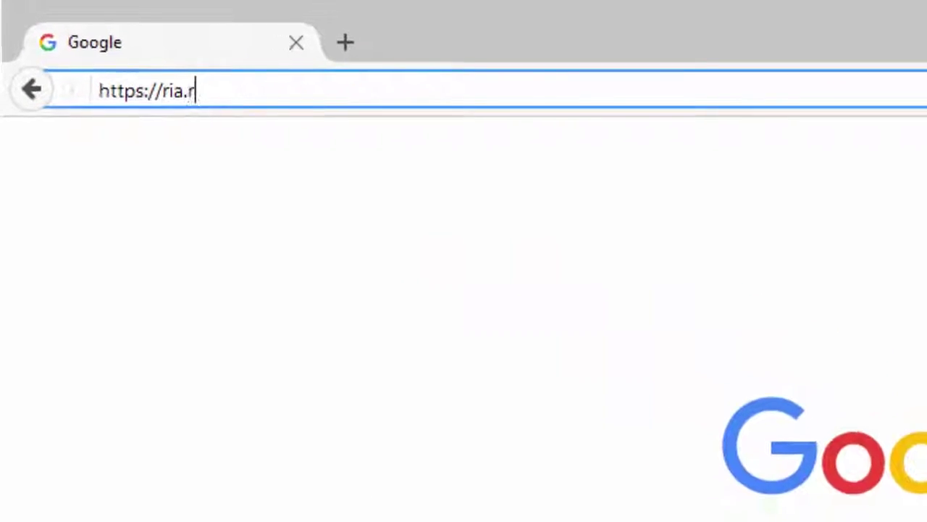
text(eplicon.com)
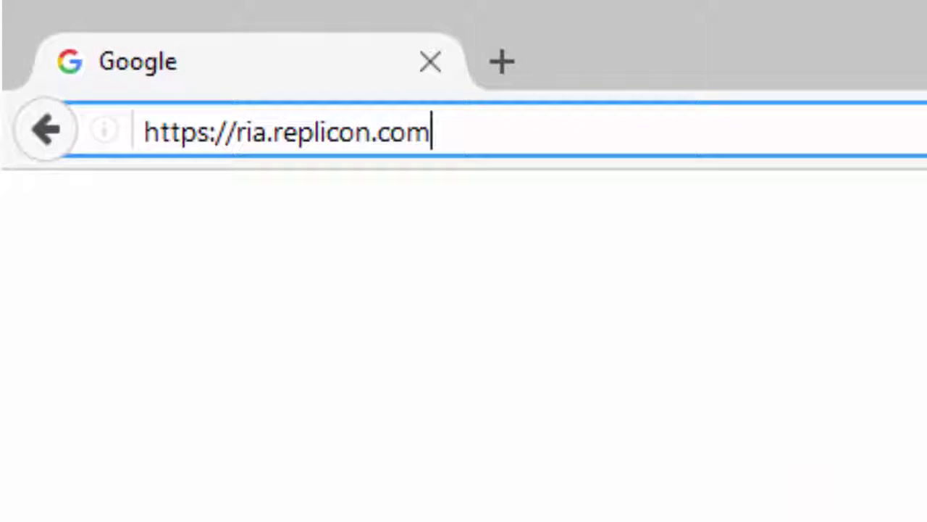
key(Return)
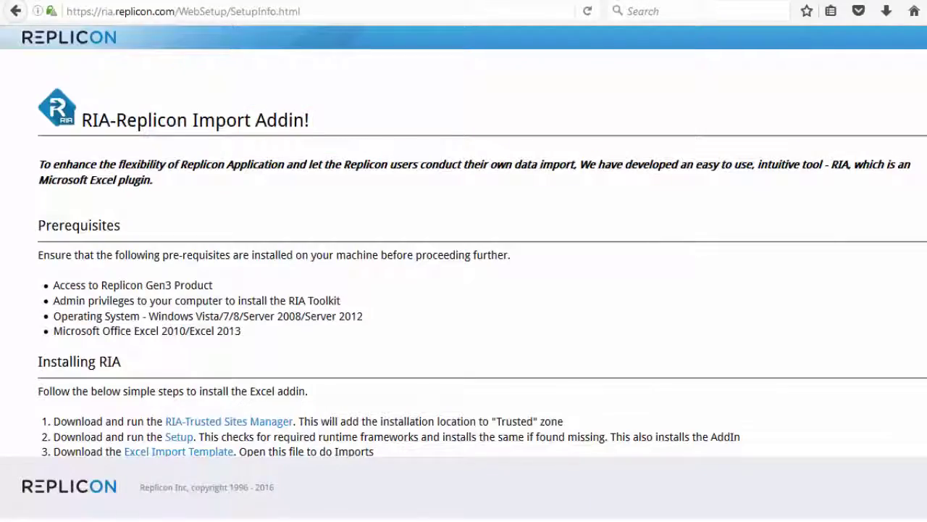
scroll(464, 290, down, 3)
scroll(464, 289, down, 3)
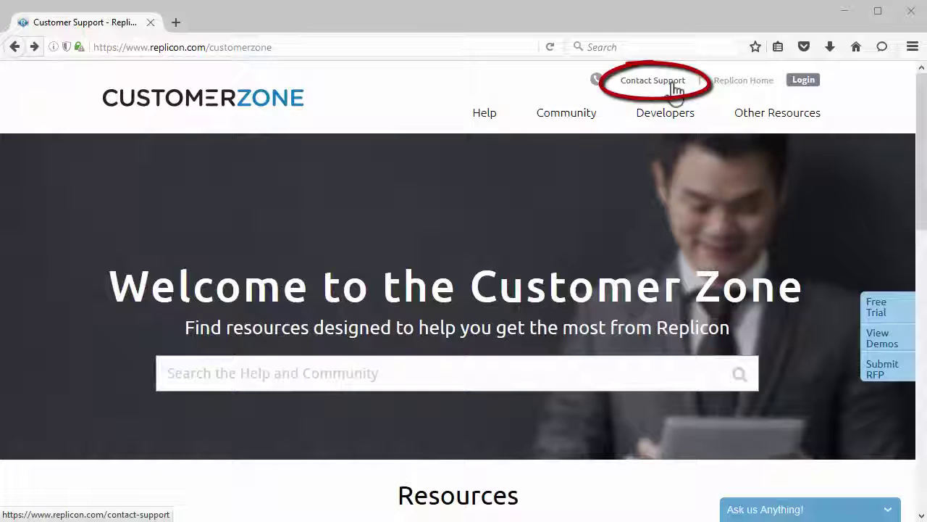
click(674, 88)
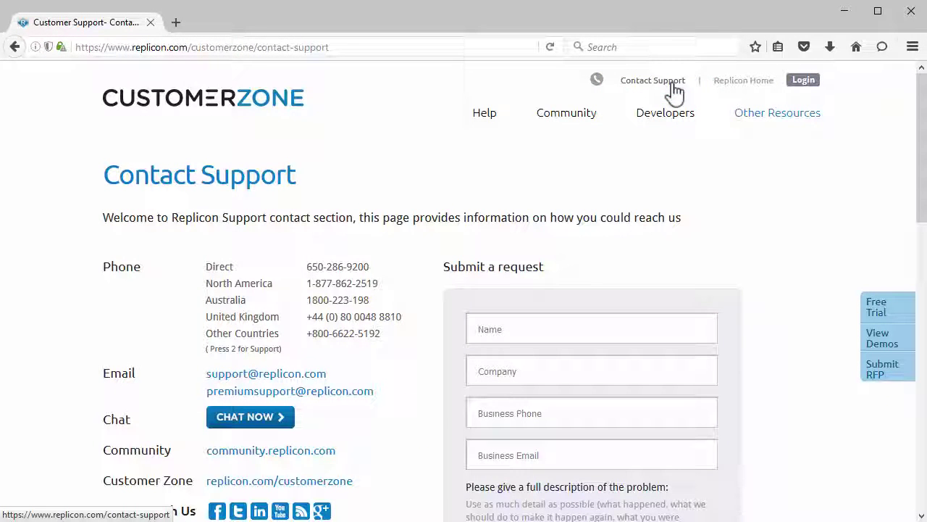